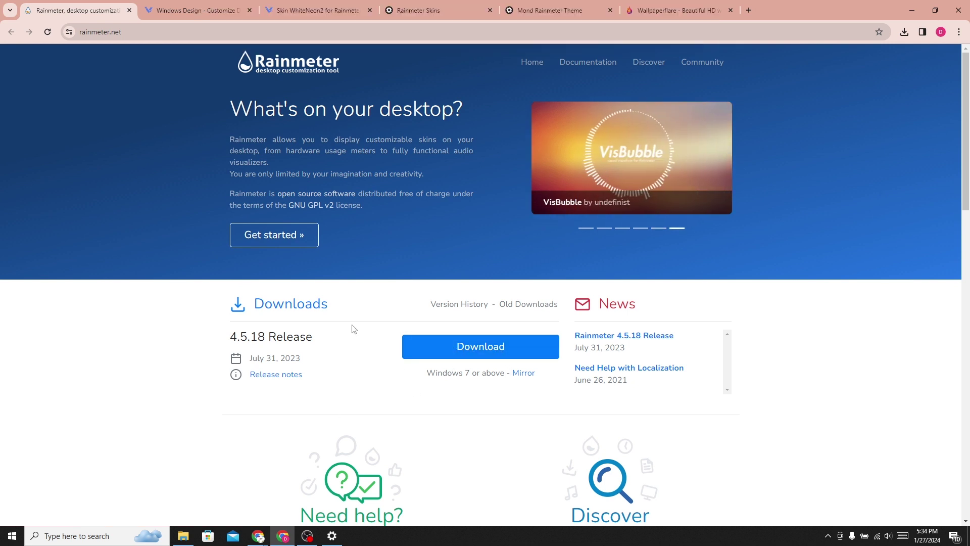
- Search VSThemes for WhiteNeon2 and view its Rainmeter skin page's install instructions
click(190, 11)
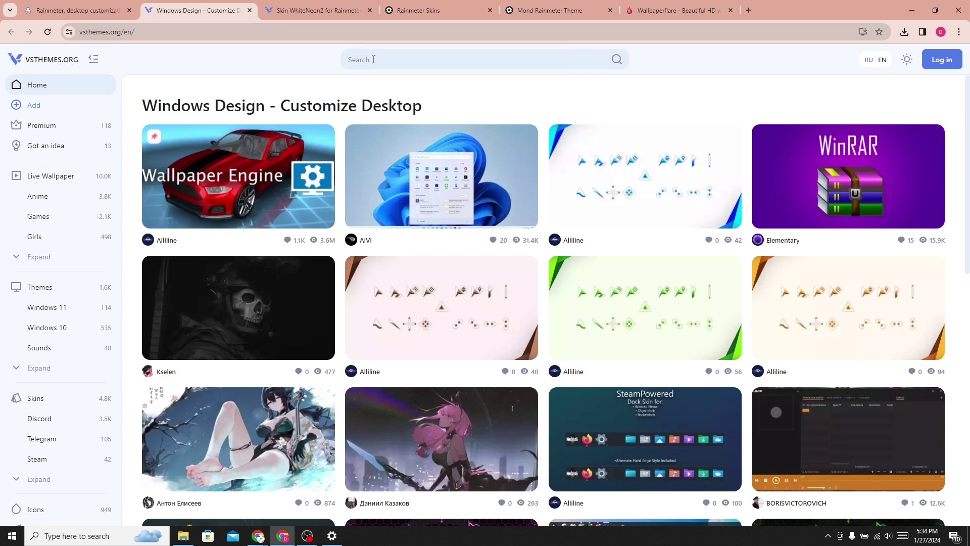
right_click(373, 59)
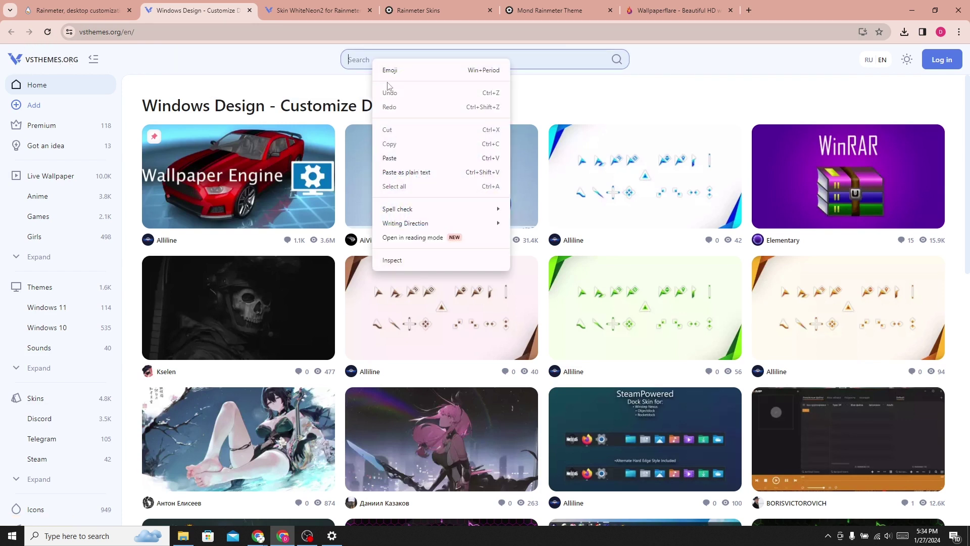
click(389, 159)
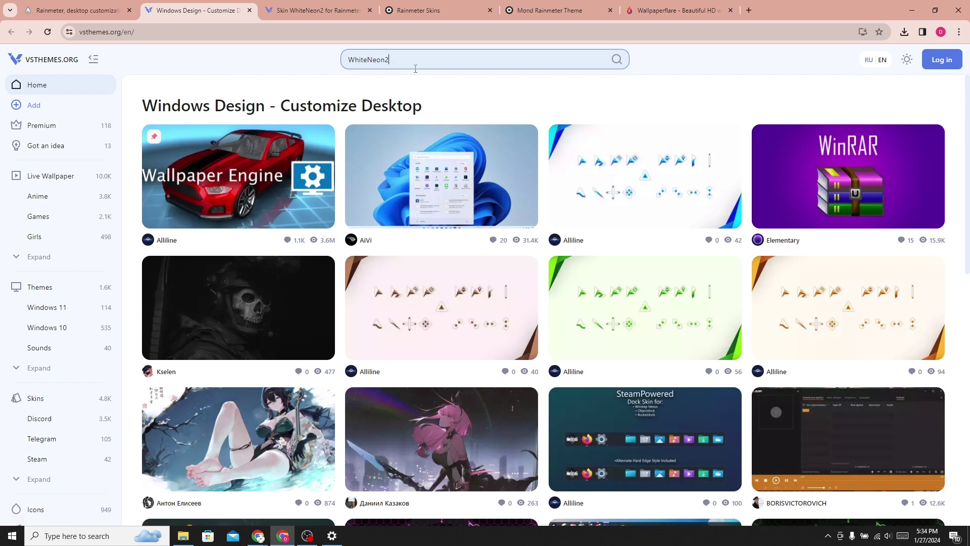
click(617, 60)
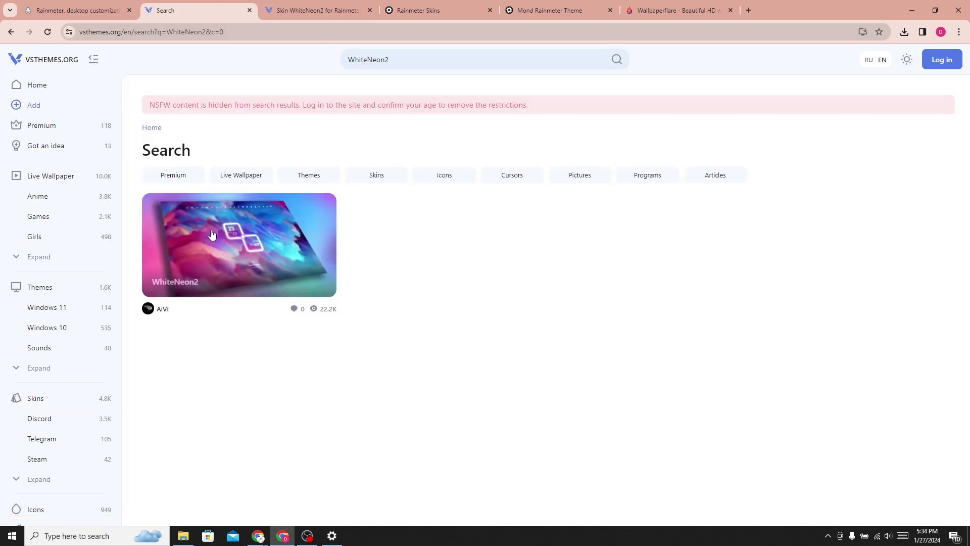
click(316, 10)
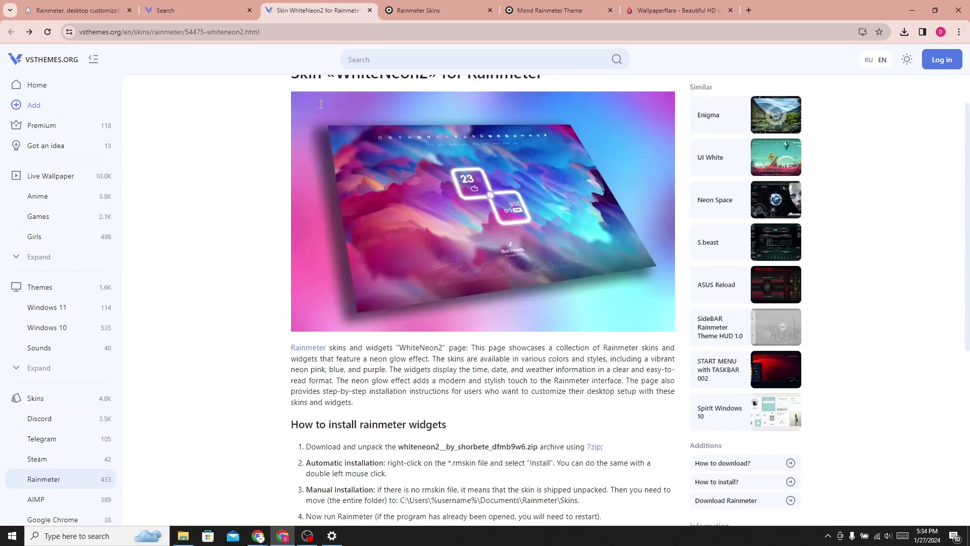
scroll(304, 293, down, 3)
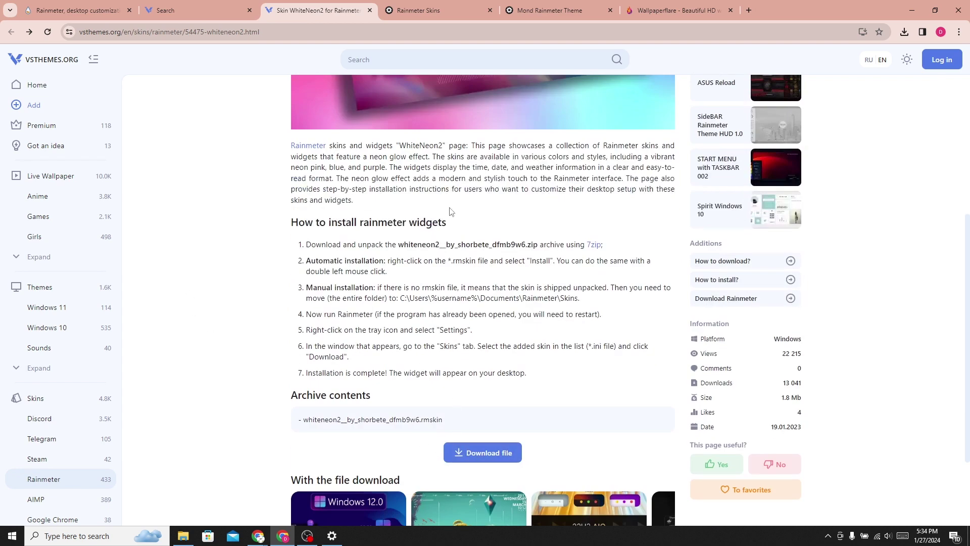
click(419, 10)
- Open VisualSkins' Mond Rainmeter Theme page and find its mond.rmskin download section
click(158, 31)
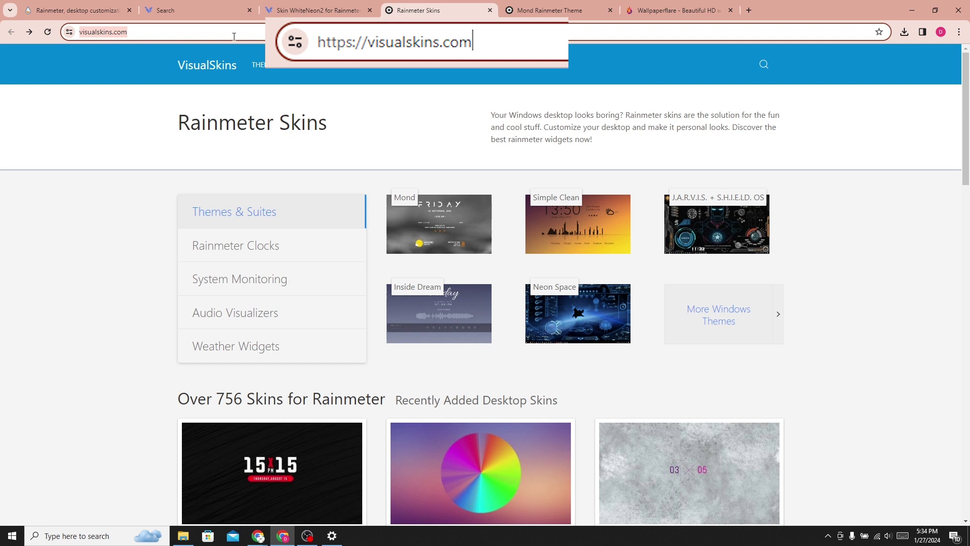
click(76, 139)
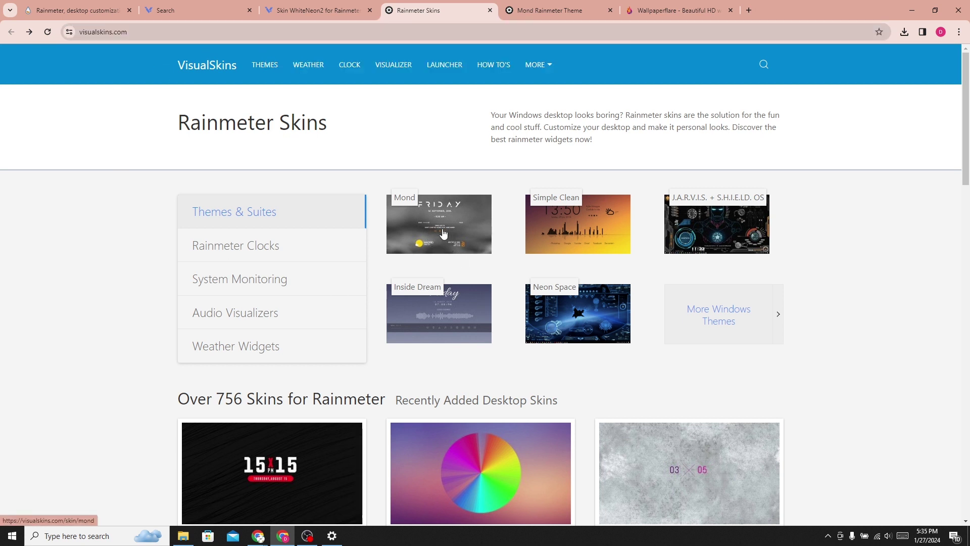
click(550, 10)
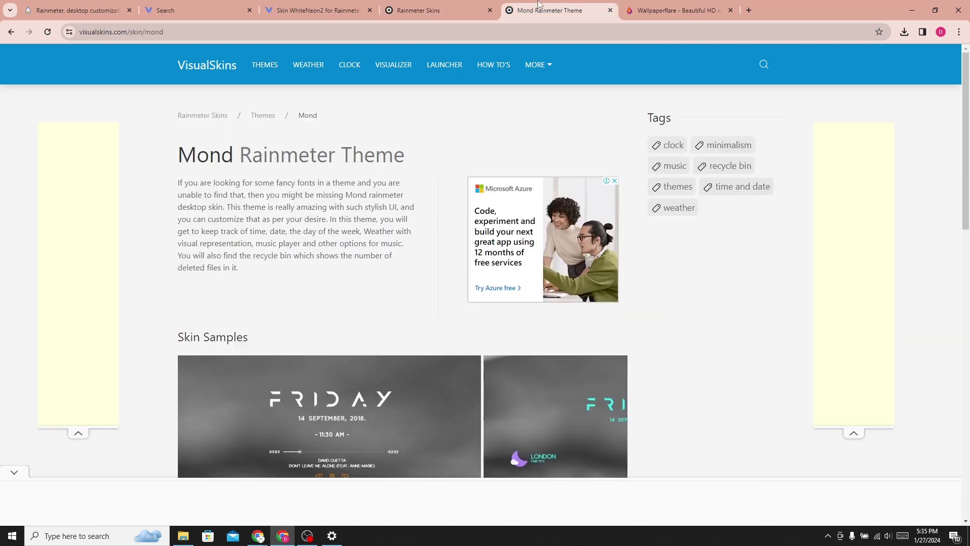
scroll(243, 303, down, 5)
scroll(243, 304, down, 2)
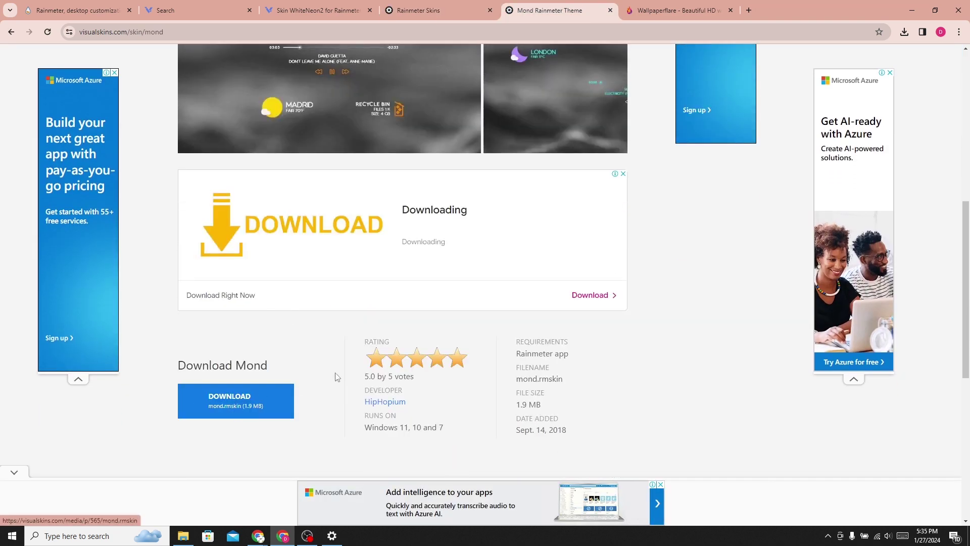
click(676, 10)
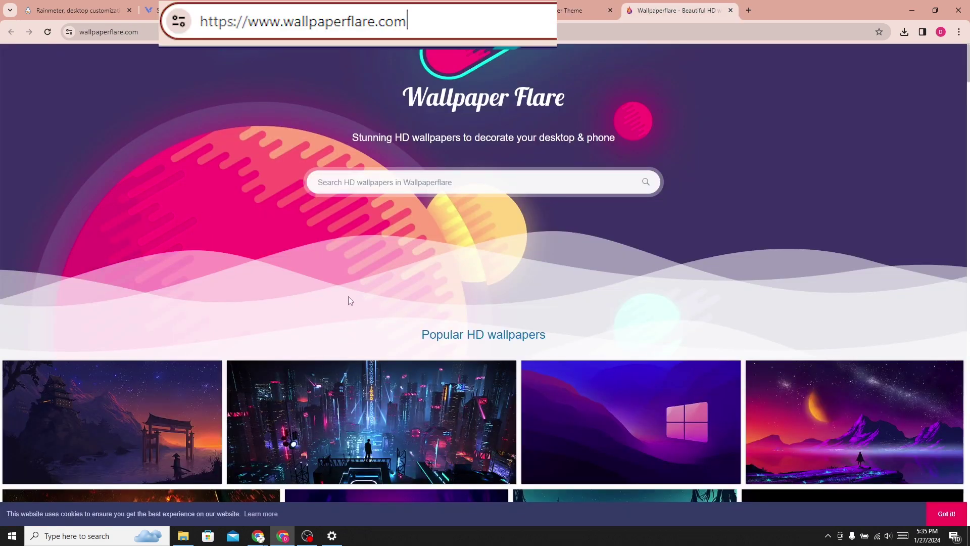
scroll(281, 255, down, 3)
scroll(282, 255, down, 3)
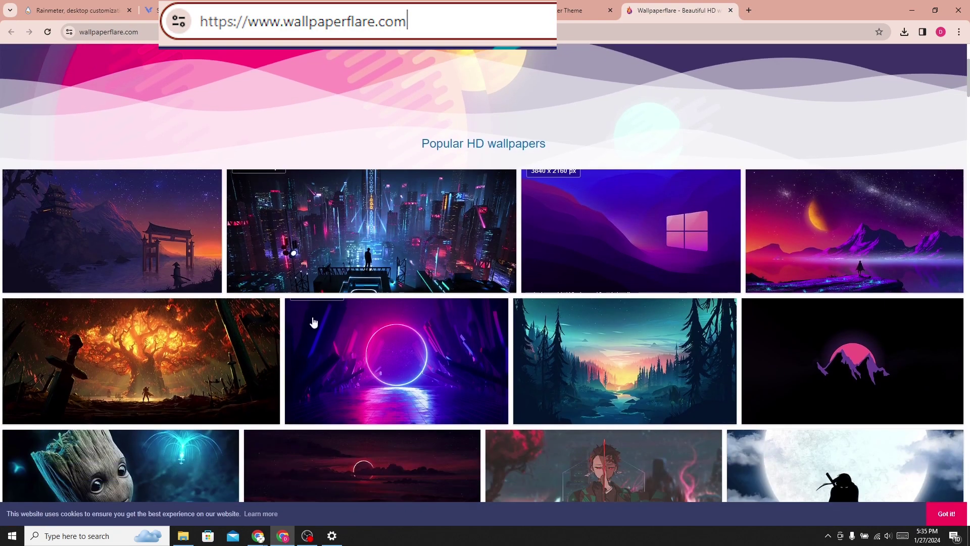
scroll(313, 323, down, 2)
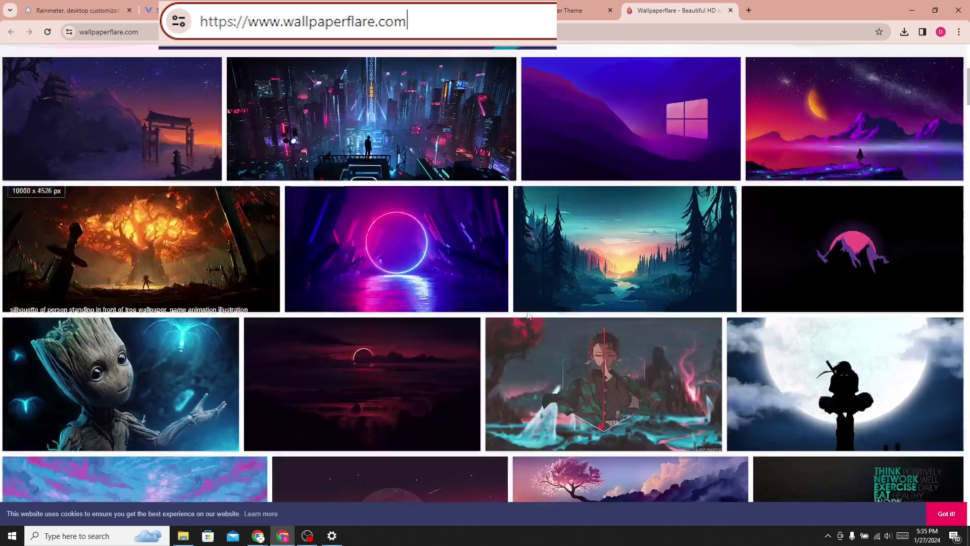
scroll(313, 324, down, 2)
scroll(250, 313, down, 2)
scroll(251, 314, down, 2)
scroll(485, 303, down, 3)
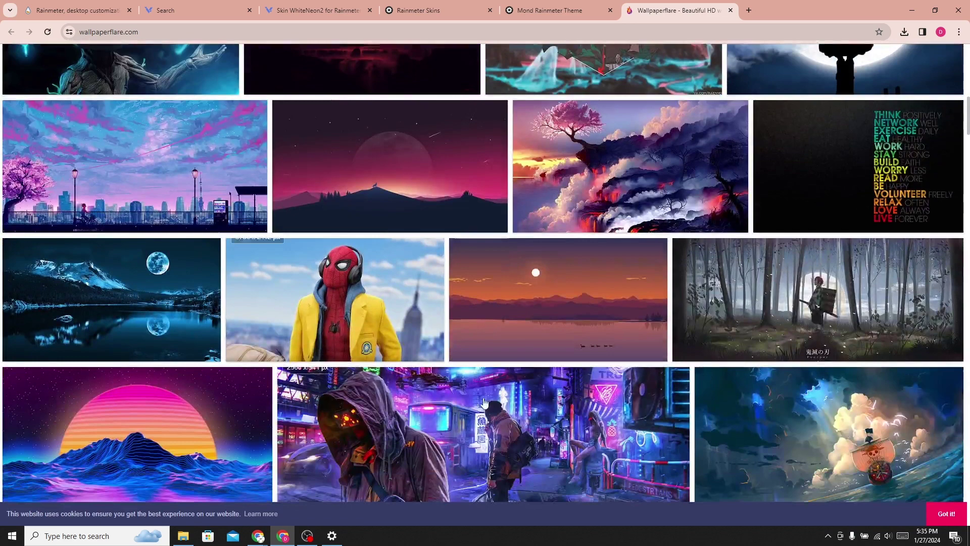
scroll(485, 304, down, 3)
scroll(530, 326, down, 3)
scroll(649, 364, down, 2)
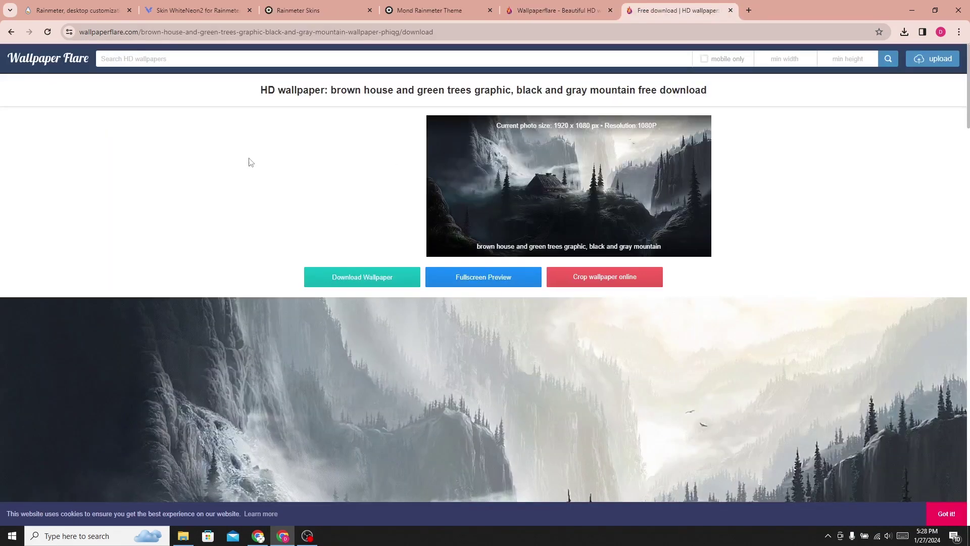
scroll(319, 243, down, 1)
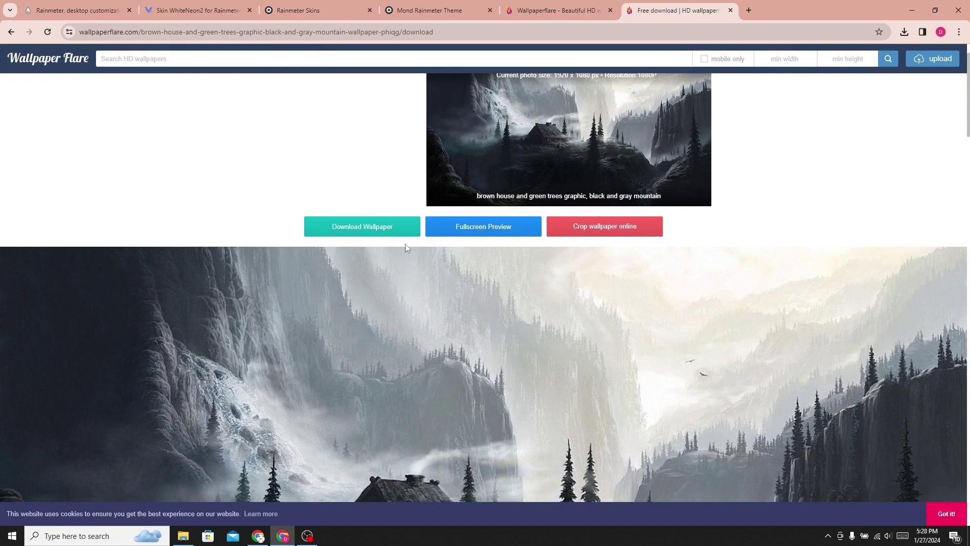
- Download the misty black-and-gray mountain cabin wallpaper from Wallpaper Flare
click(363, 226)
scroll(375, 266, down, 3)
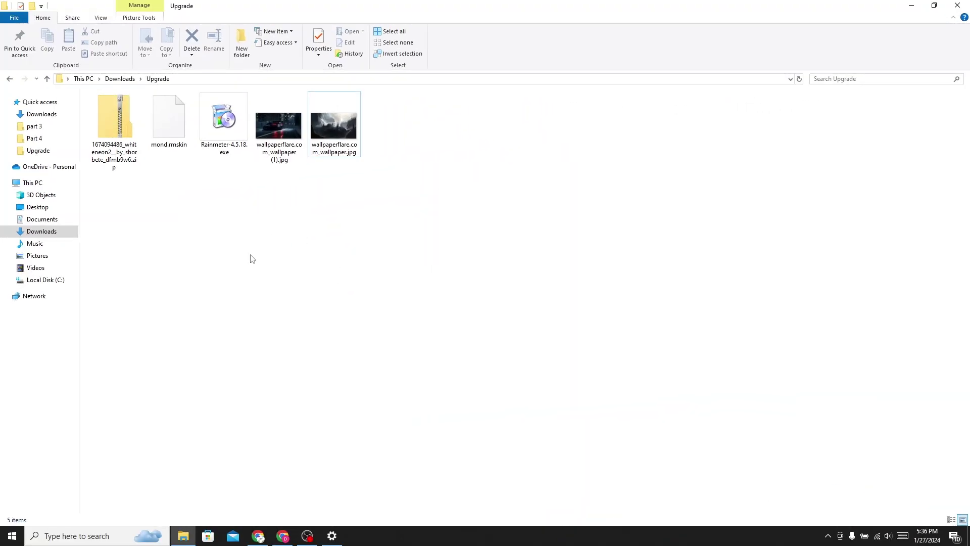
- Install Rainmeter 4.5.18 in English and launch it when setup finishes
double_click(225, 149)
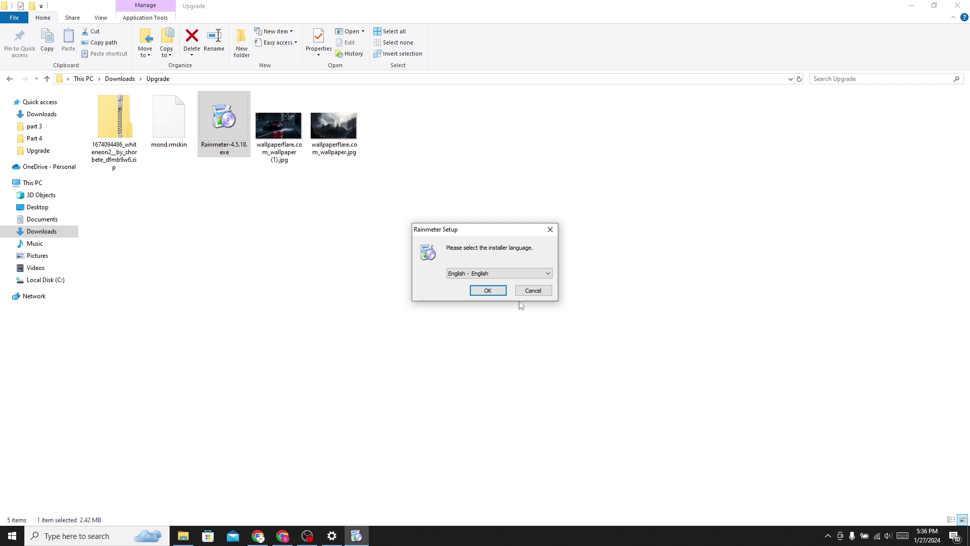
click(492, 290)
click(540, 348)
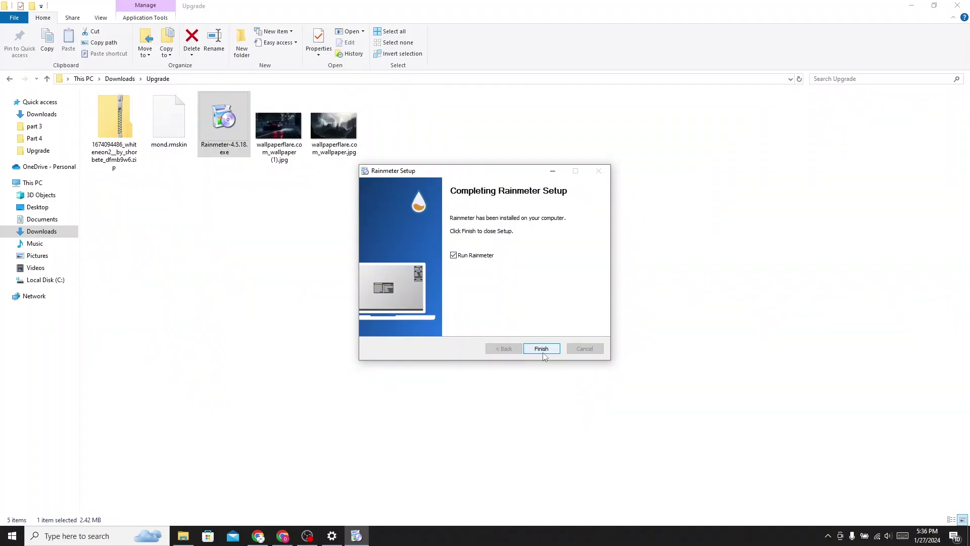
click(542, 349)
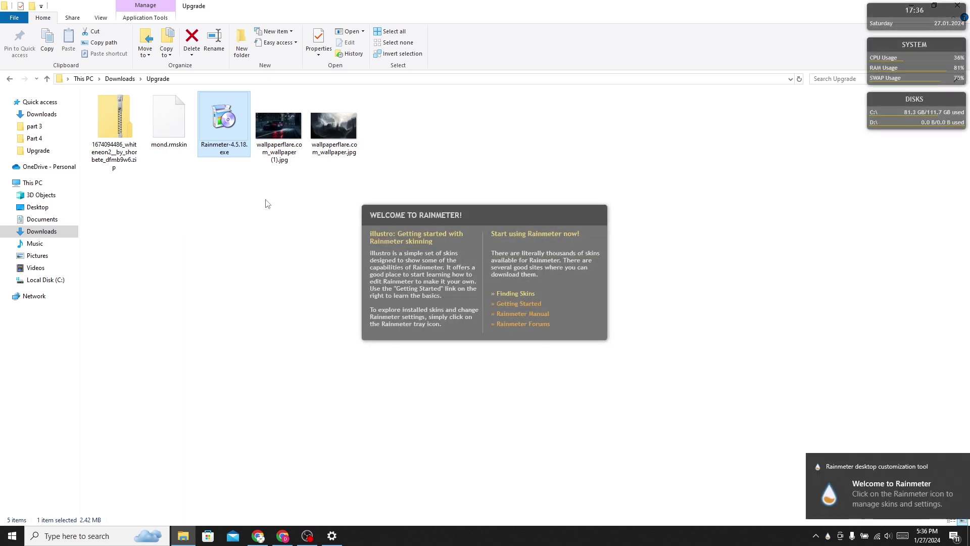
click(674, 192)
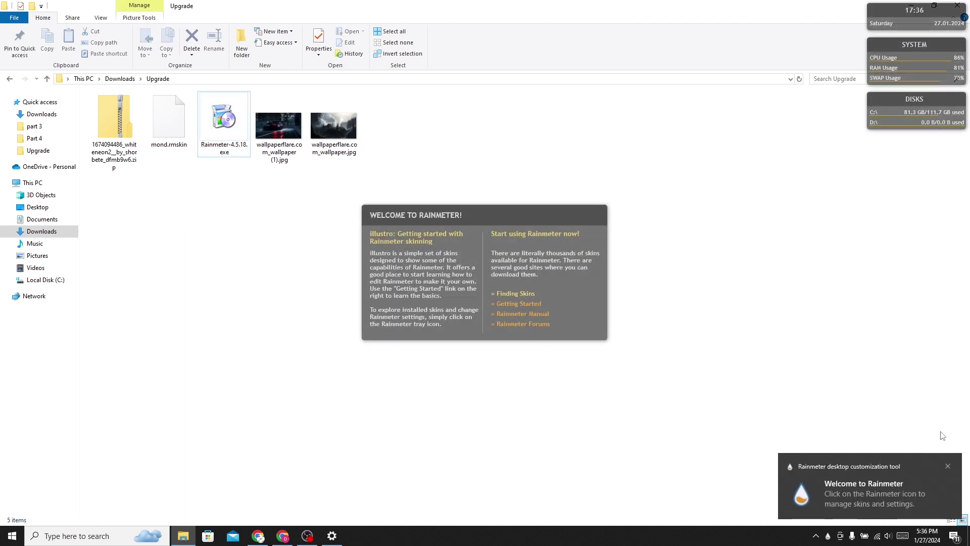
- Extract the WhiteNeon2 zip and install the WhiteNeon 2 skin package
right_click(115, 140)
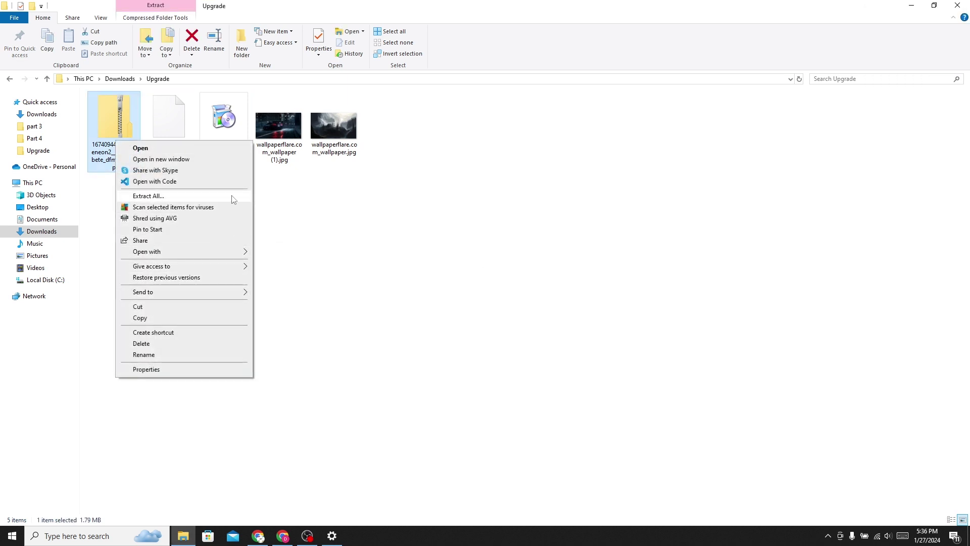
click(148, 195)
click(575, 363)
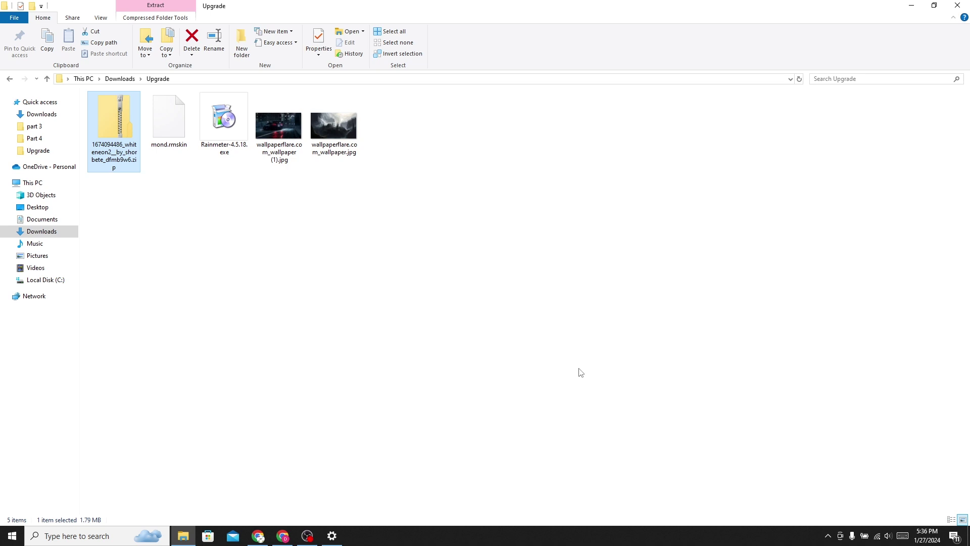
click(228, 274)
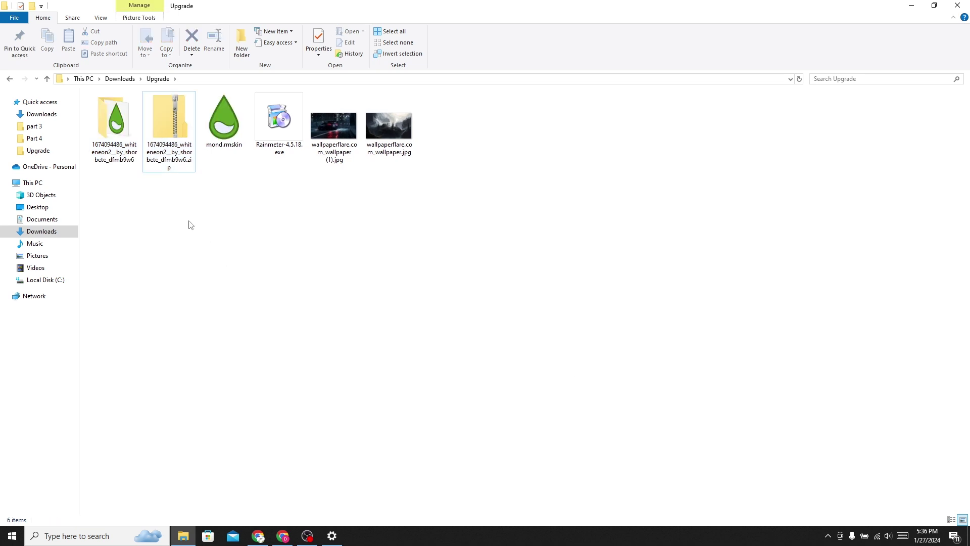
double_click(115, 133)
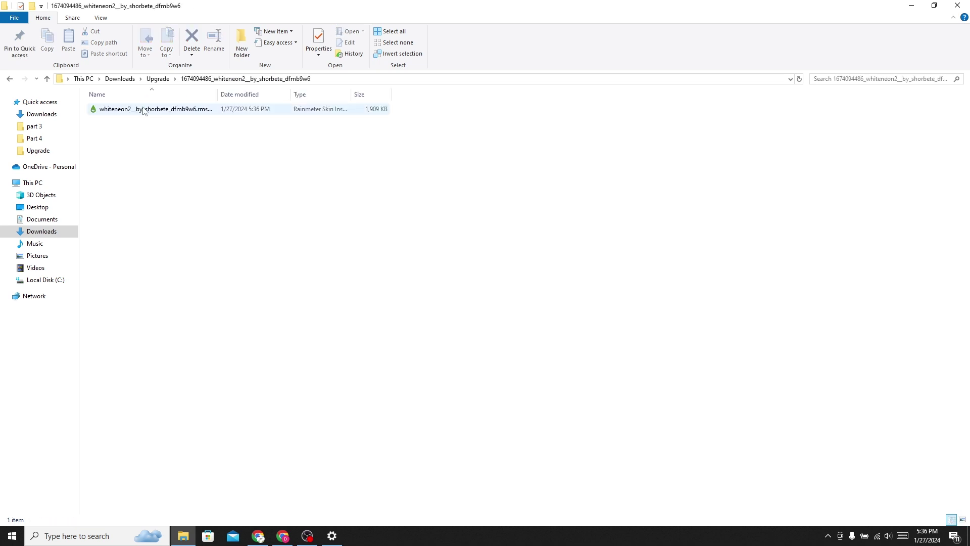
click(145, 112)
double_click(144, 111)
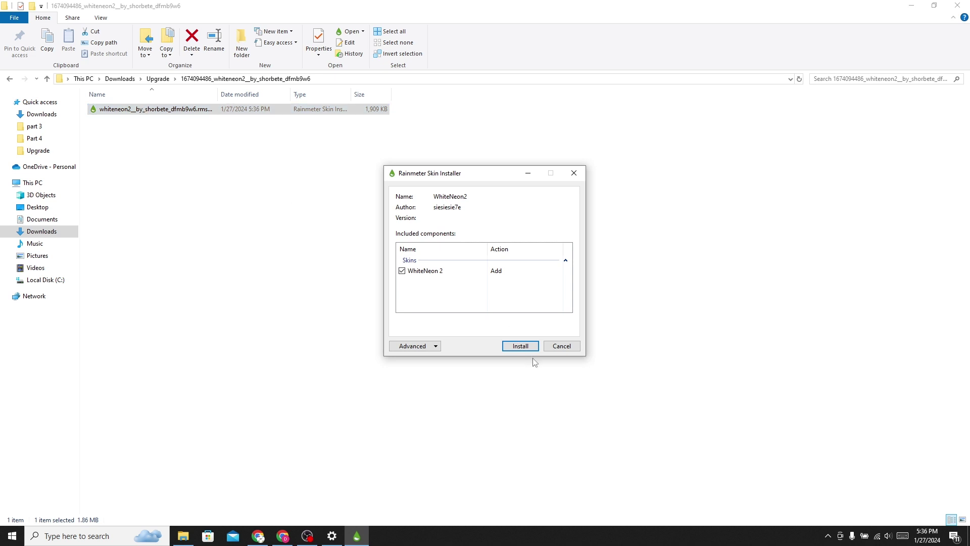
click(522, 347)
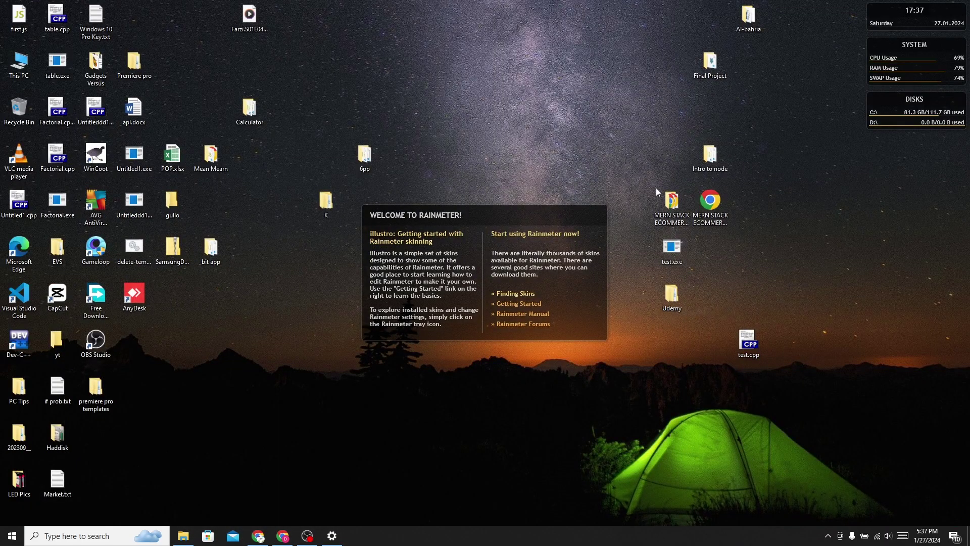
- Unload the illustro Clock, System and Disks skins from the desktop
right_click(955, 19)
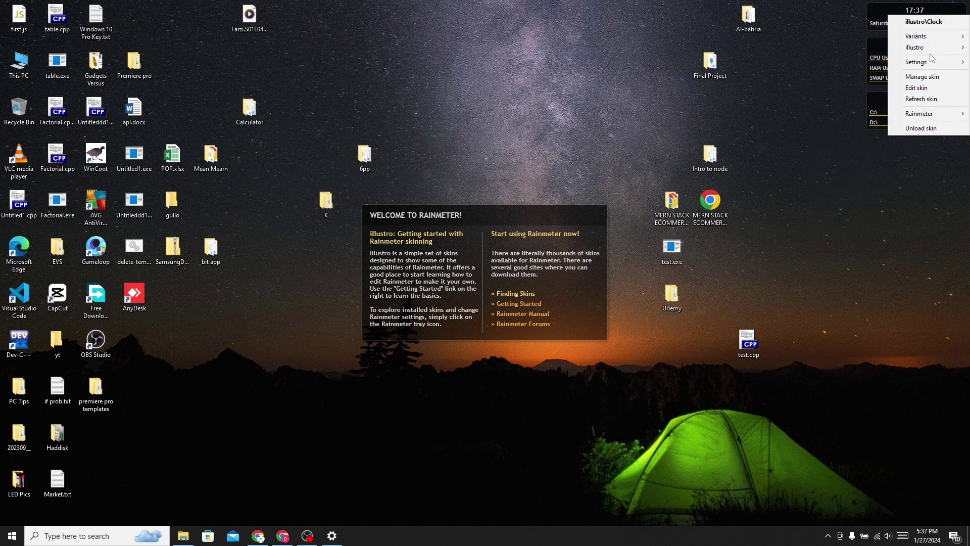
click(933, 136)
right_click(918, 68)
click(925, 160)
right_click(917, 113)
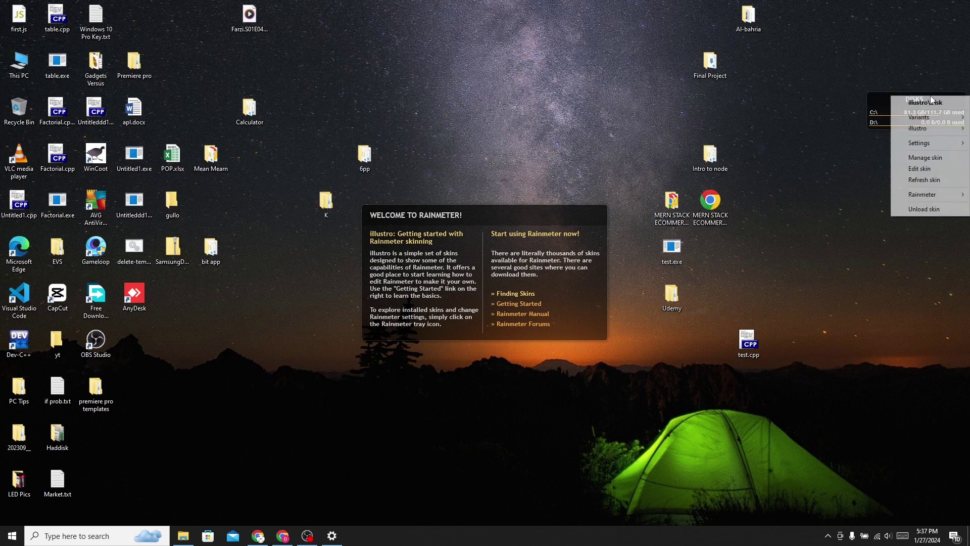
click(917, 210)
right_click(205, 328)
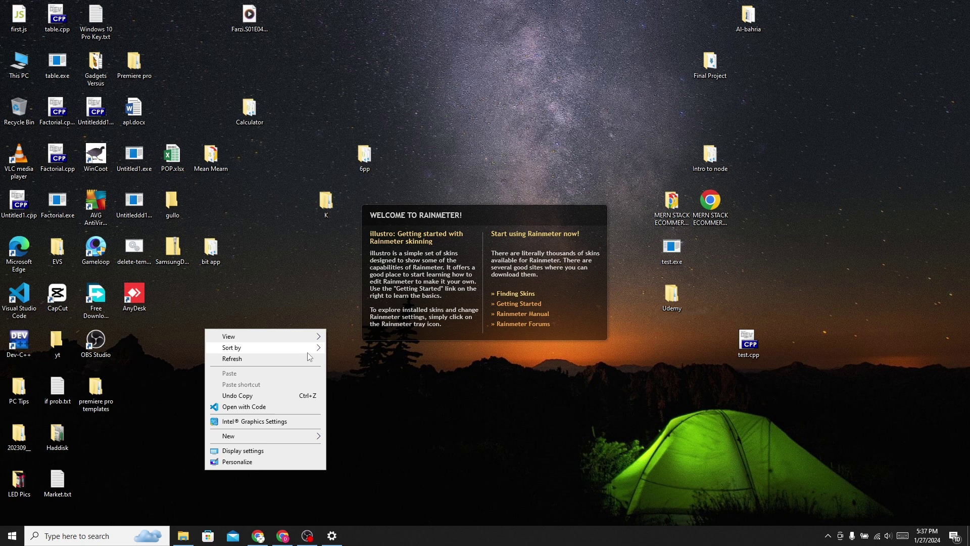
- Turn off Show desktop icons and unload the Rainmeter Welcome skin
click(376, 403)
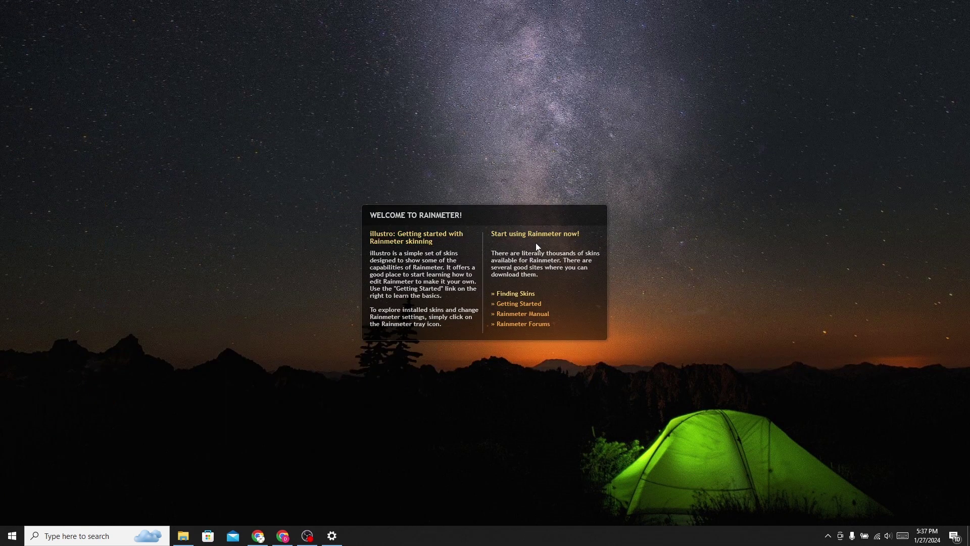
right_click(549, 222)
click(590, 331)
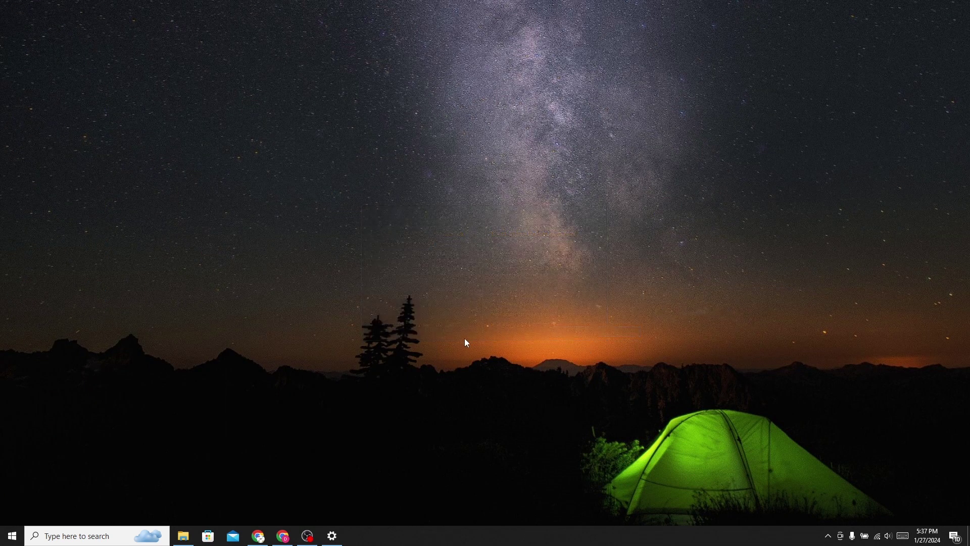
right_click(458, 541)
- Enable 'Automatically hide the taskbar in desktop mode' and minimise Settings
click(497, 527)
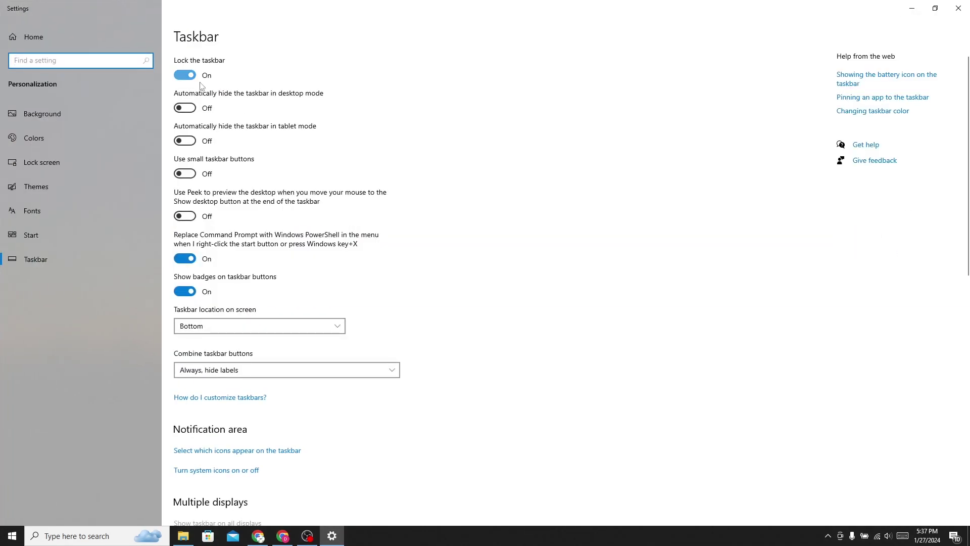
click(184, 108)
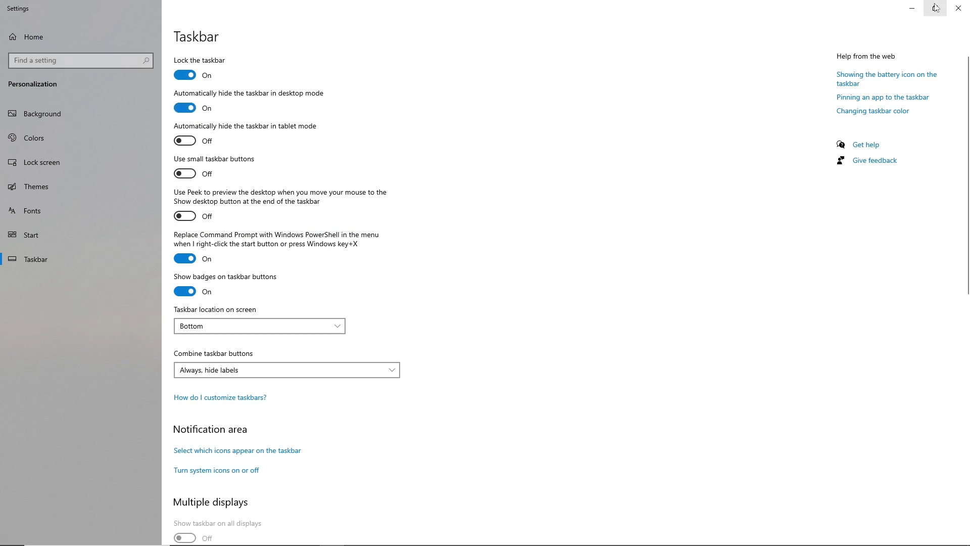
click(914, 9)
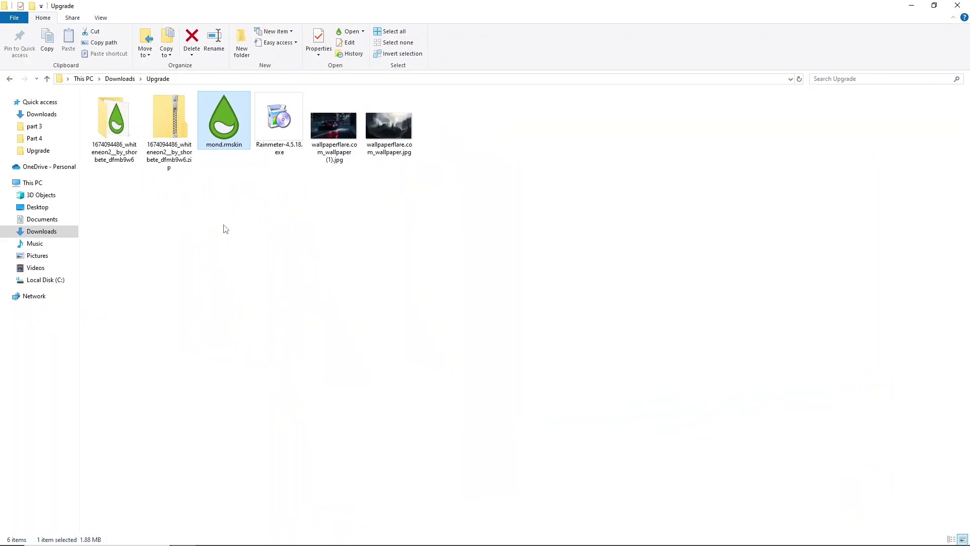
- Install mond.rmskin and unload the Mond settings skin that appears
double_click(227, 142)
click(522, 371)
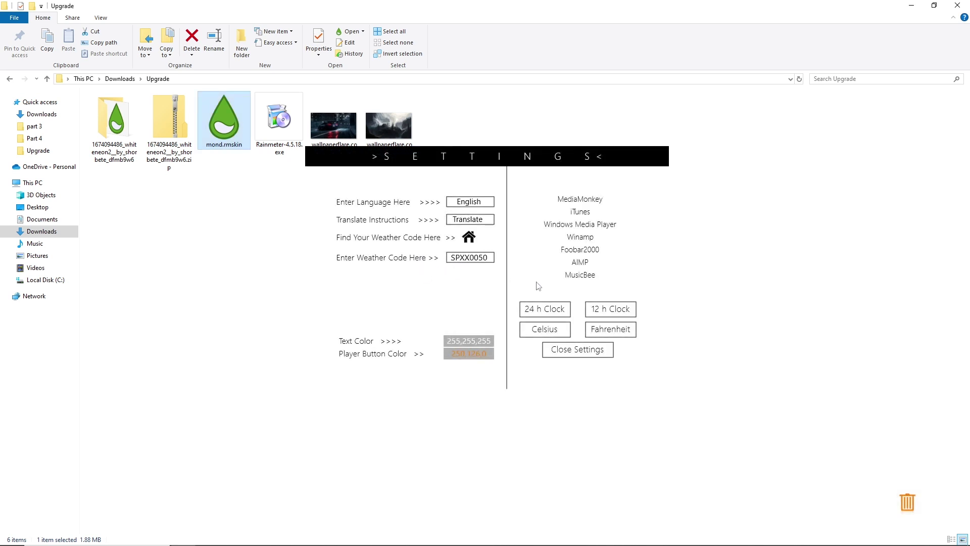
right_click(648, 160)
click(683, 272)
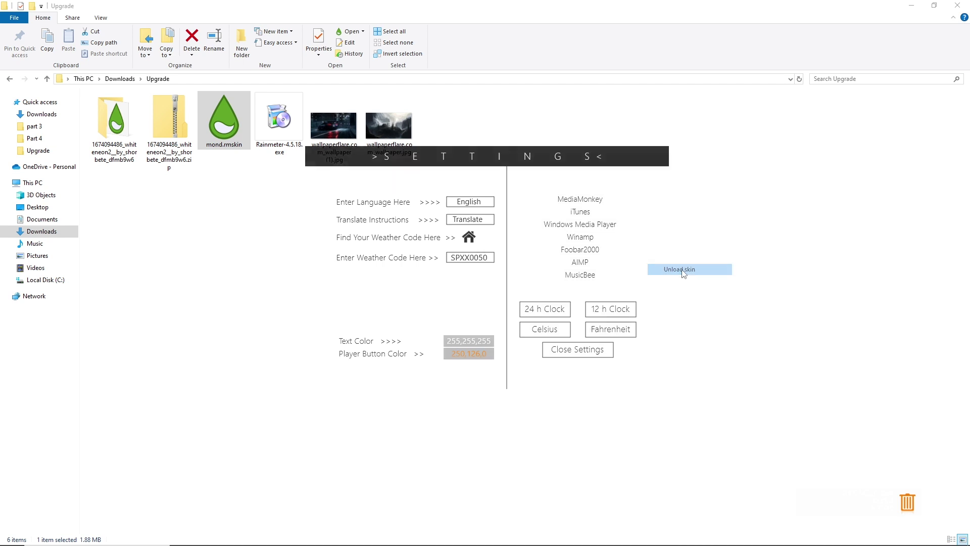
click(390, 125)
- Set wallpaperflare.com_wallpaper.jpg as the desktop background and minimise File Explorer
right_click(382, 126)
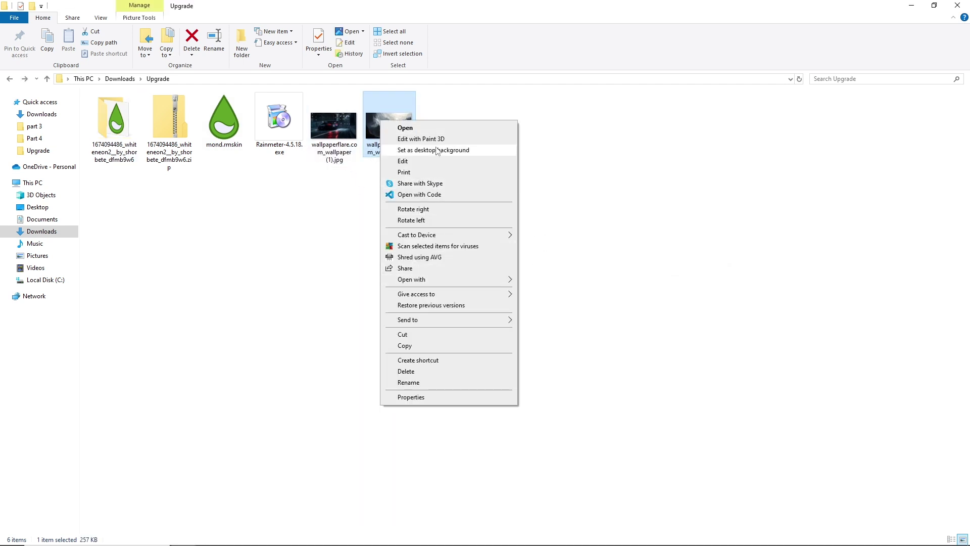
click(434, 152)
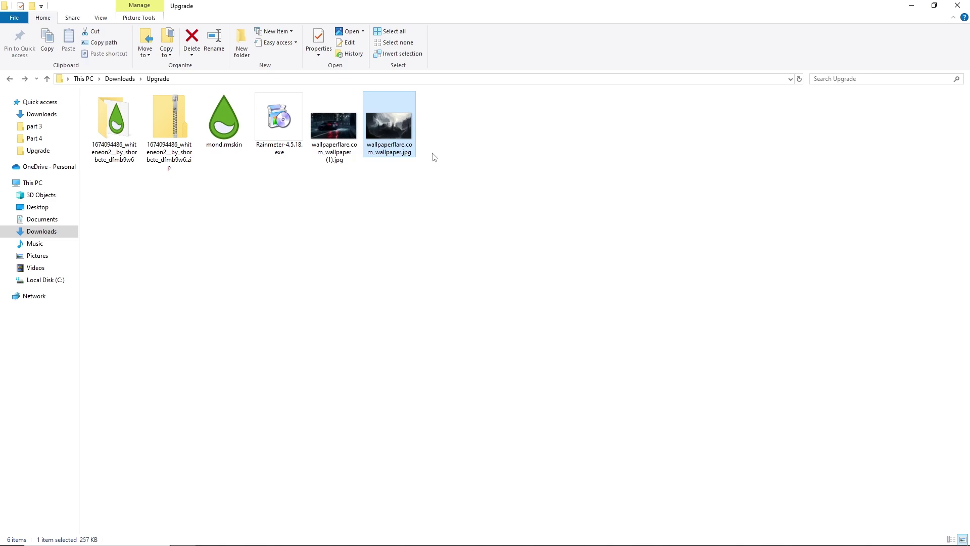
click(912, 6)
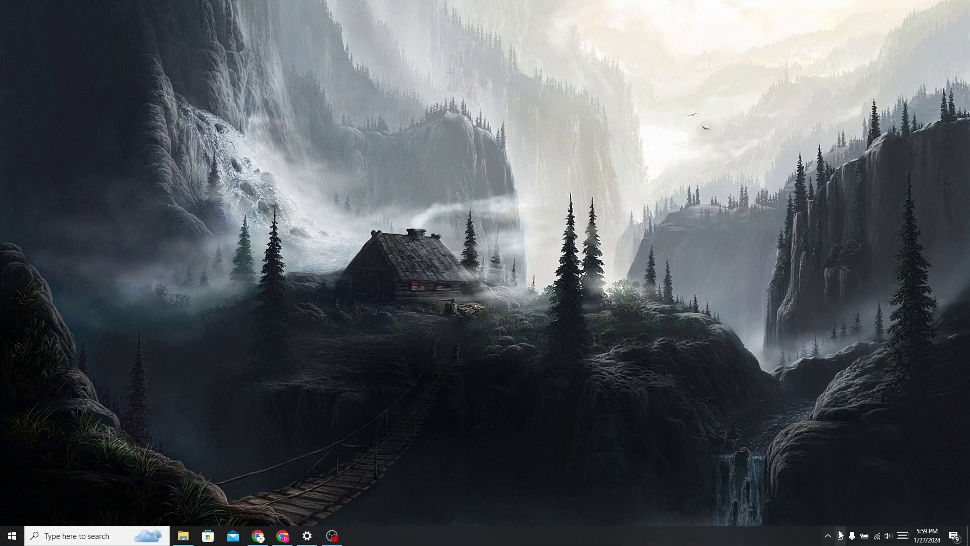
- Load the Mond Clock.ini skin from the Rainmeter skin manager
click(829, 537)
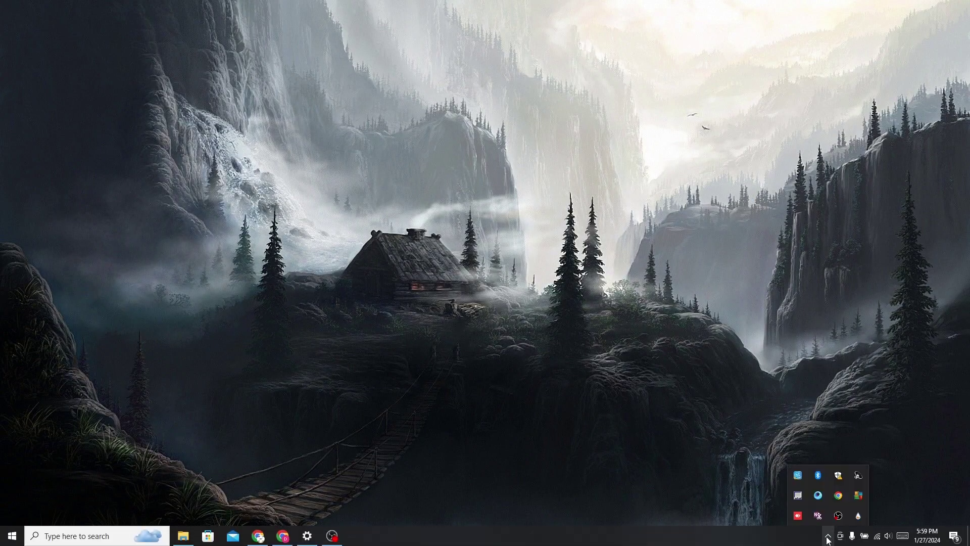
click(857, 517)
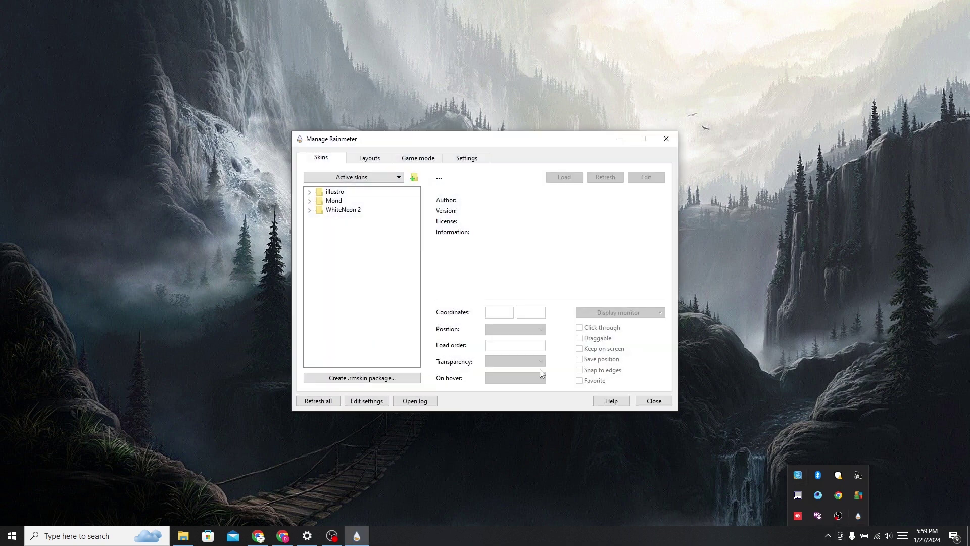
click(311, 201)
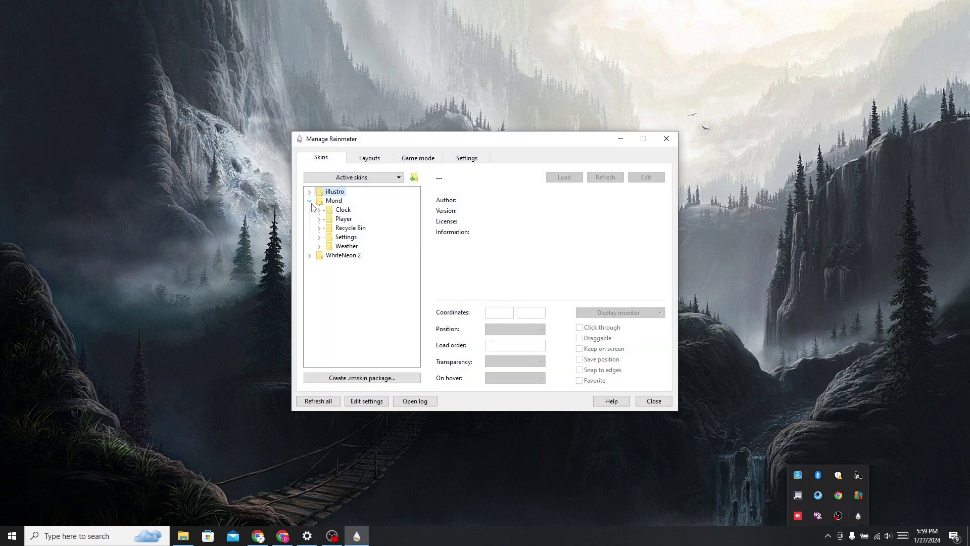
click(319, 210)
click(357, 218)
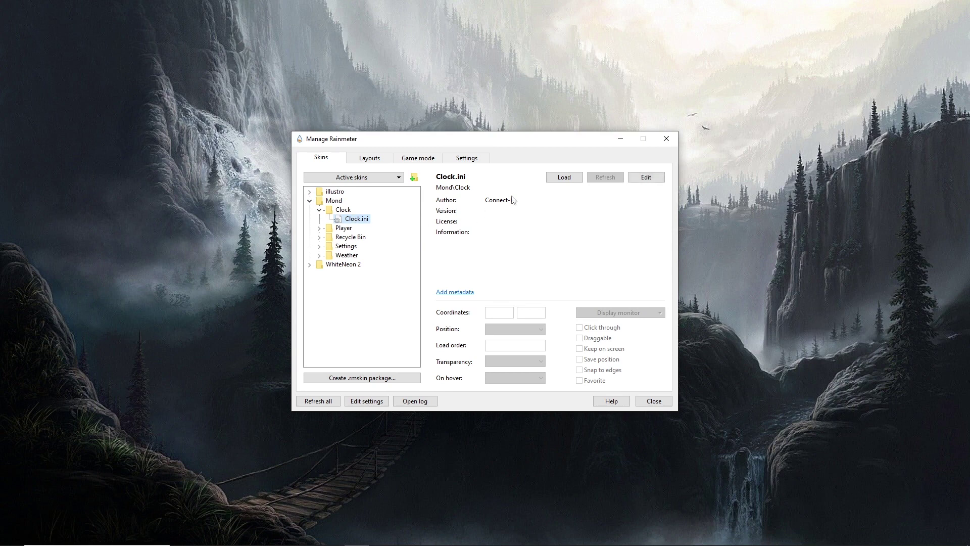
click(564, 177)
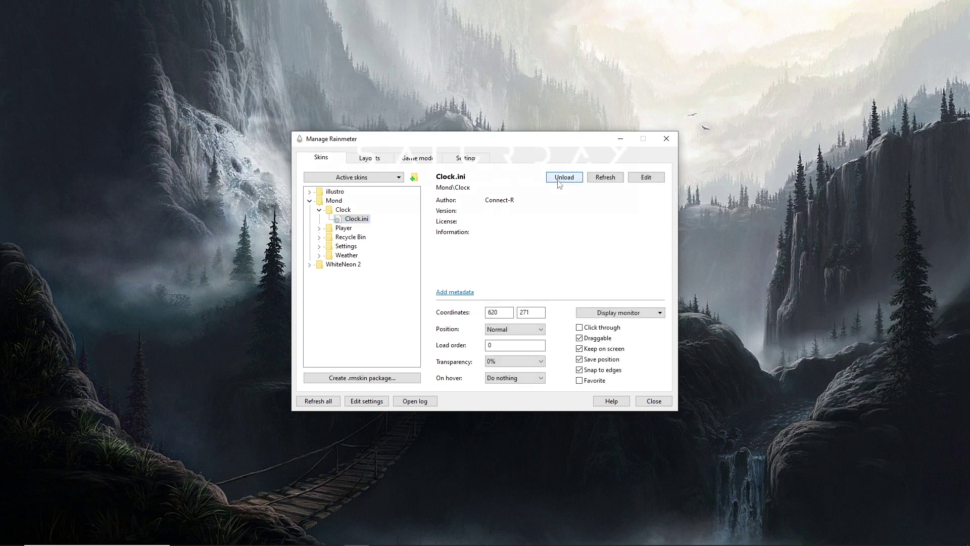
- Load the WhiteNeon 2 Dock.ini skin onto the desktop
click(311, 264)
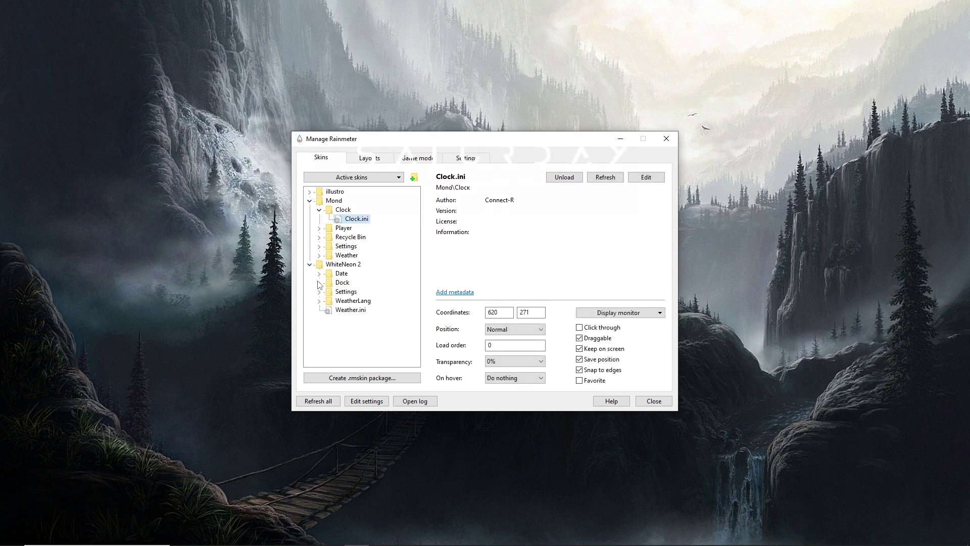
click(320, 283)
click(354, 292)
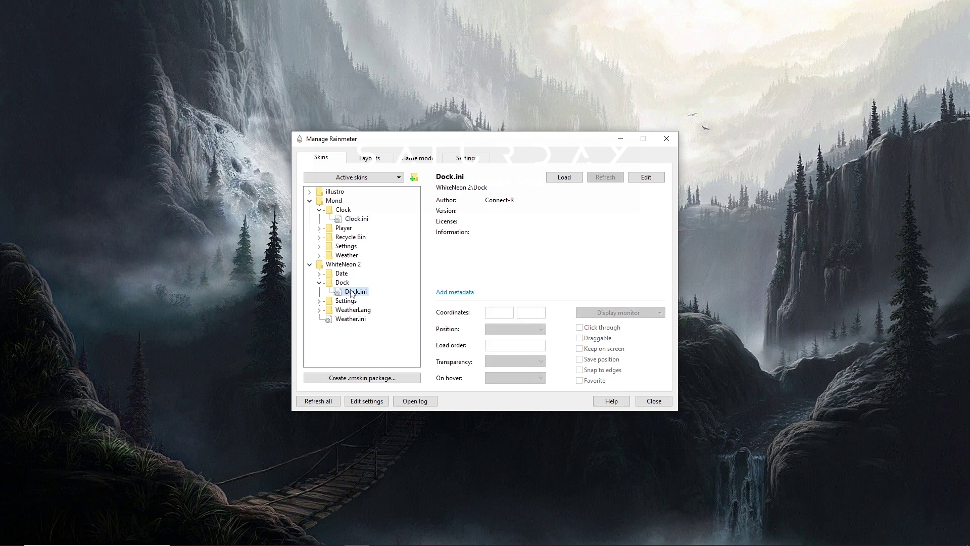
click(564, 179)
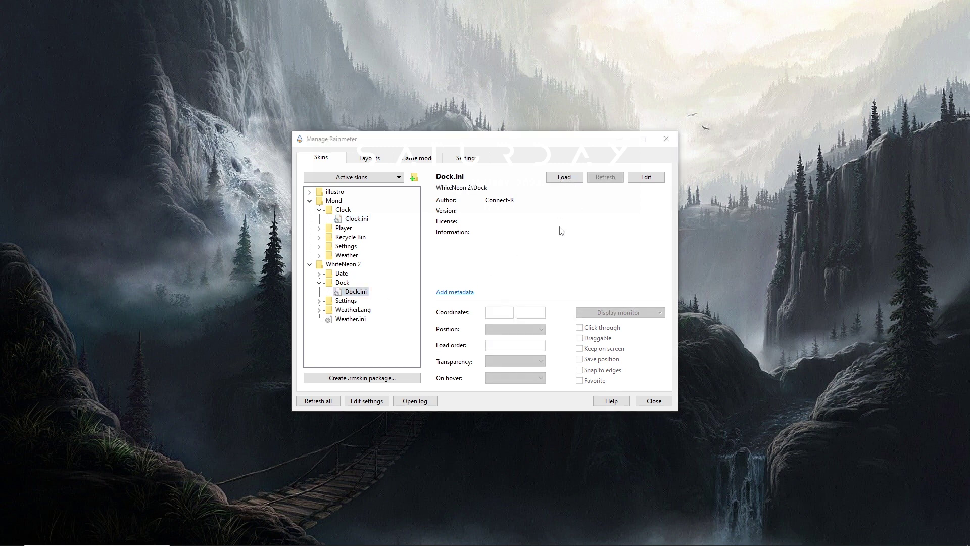
click(564, 178)
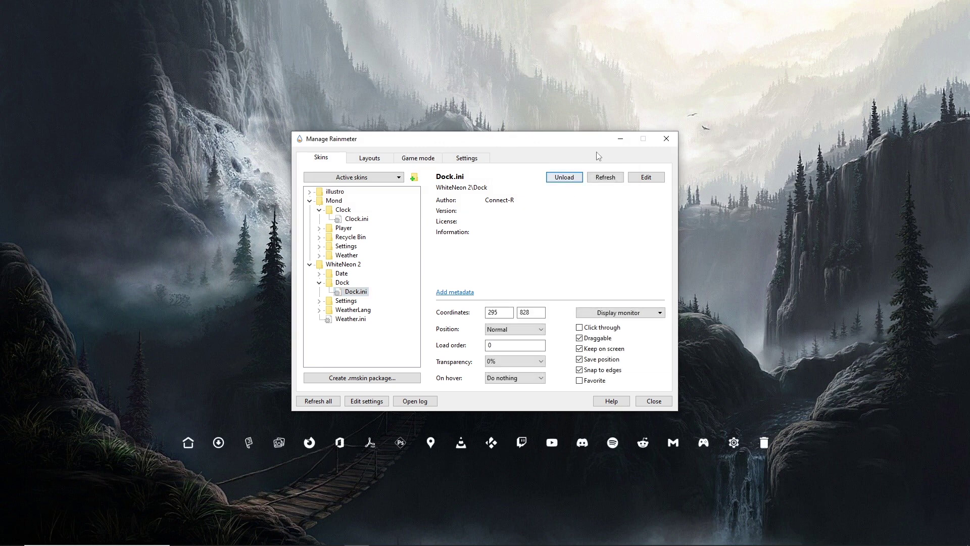
- Minimize the skin manager and move the WhiteNeon 2 dock down, centred below the Mond clock
click(619, 139)
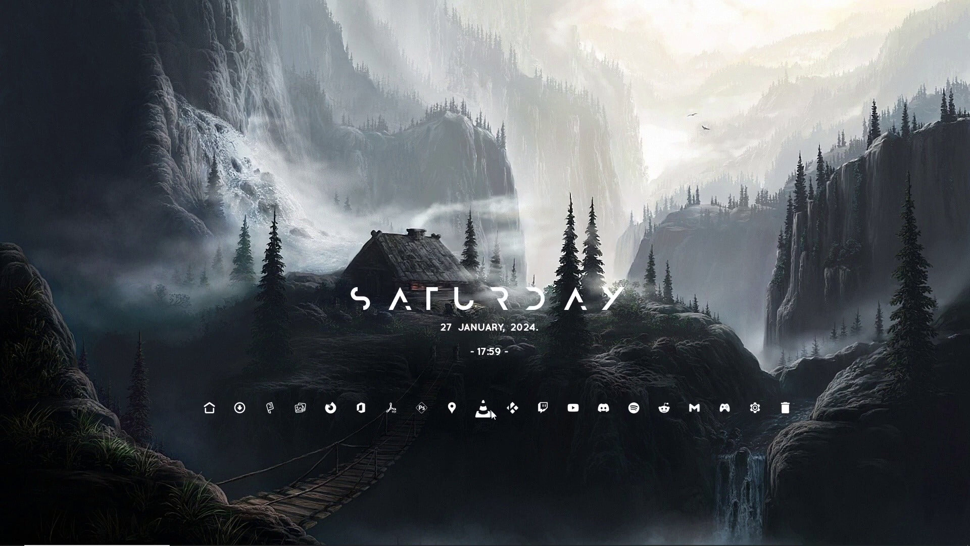
drag(481, 404, 489, 457)
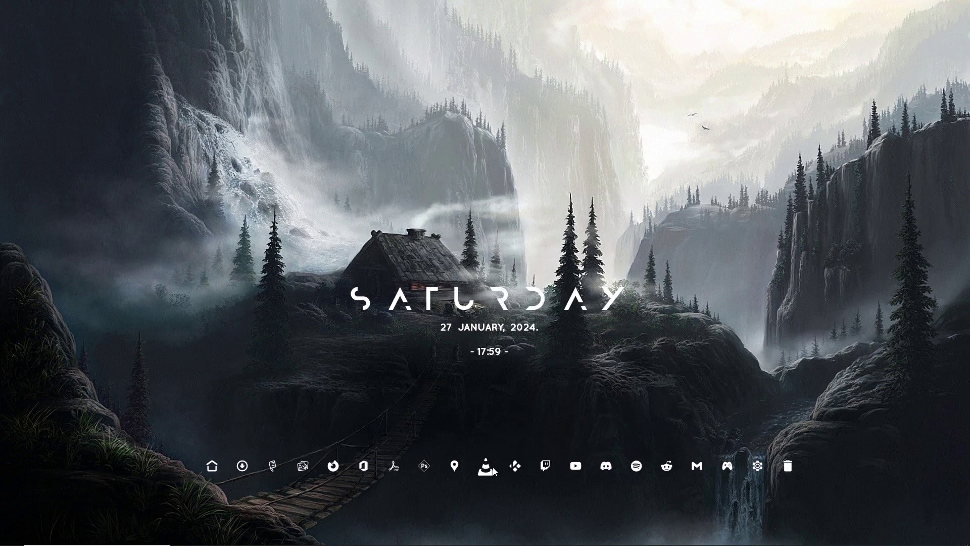